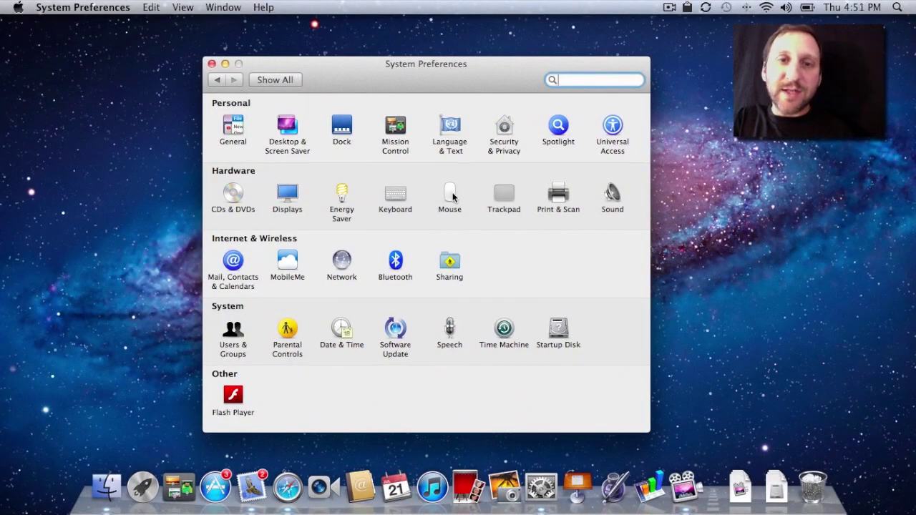
Open the Mouse preferences and review the Point & Click and More Gestures settings.
left_click(451, 195)
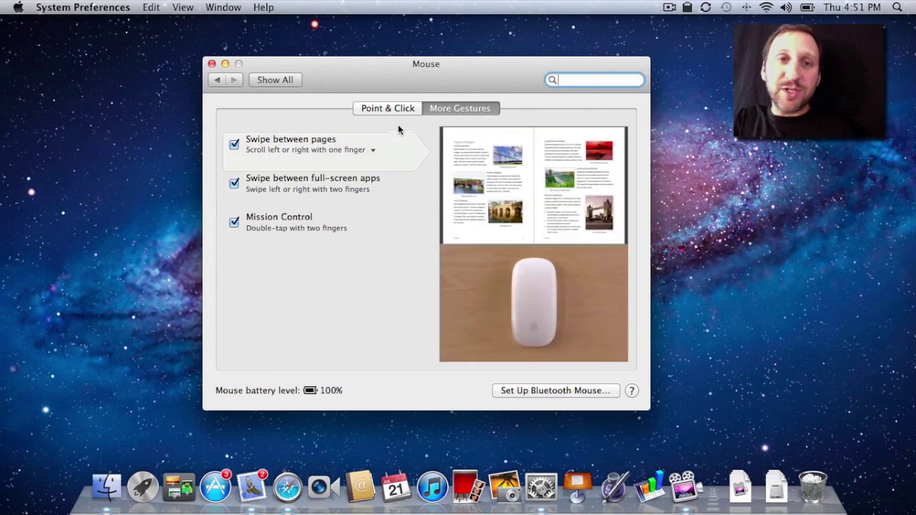
left_click(384, 107)
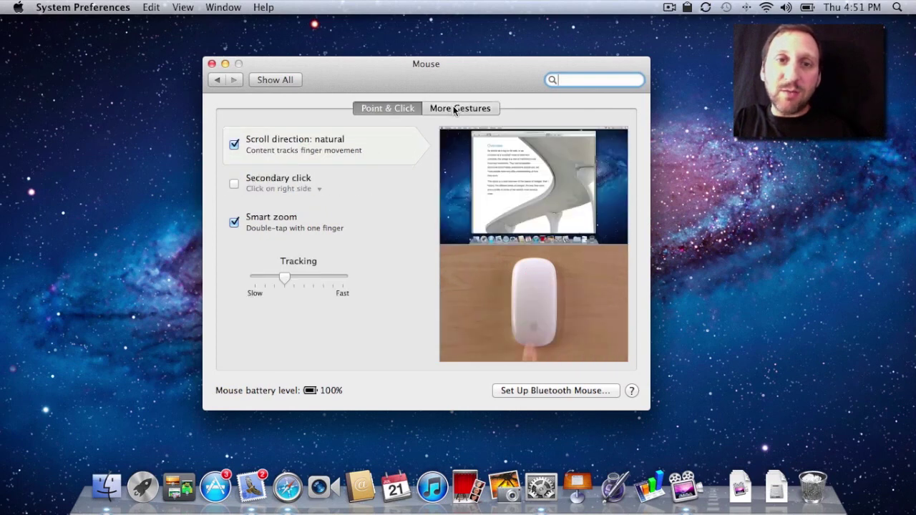
left_click(454, 109)
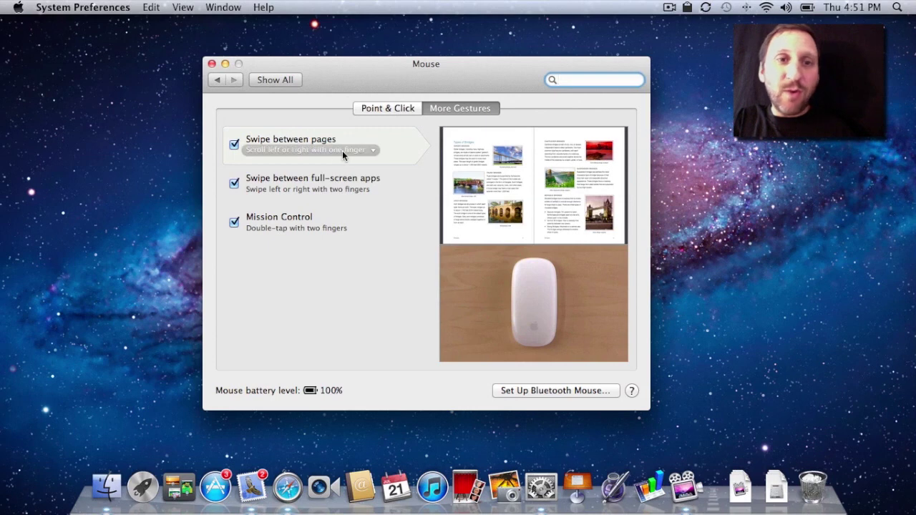
mouse_move(285, 181)
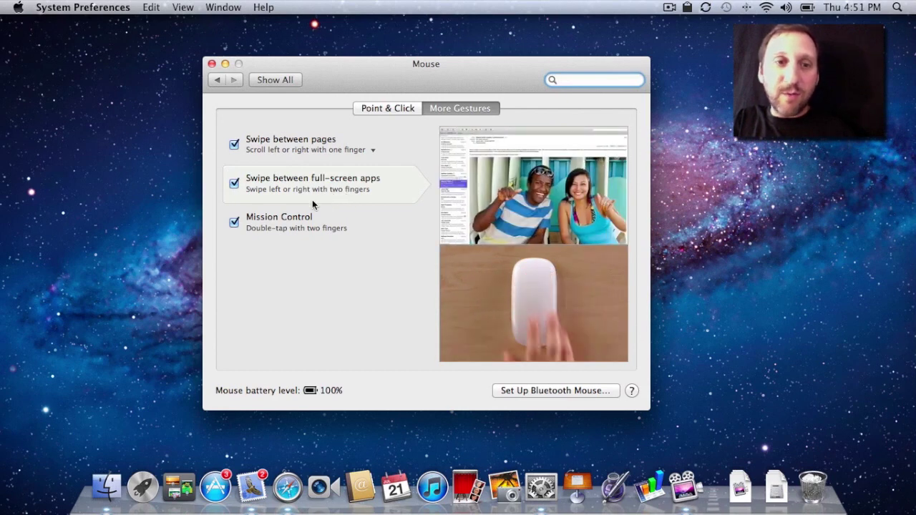
mouse_move(301, 230)
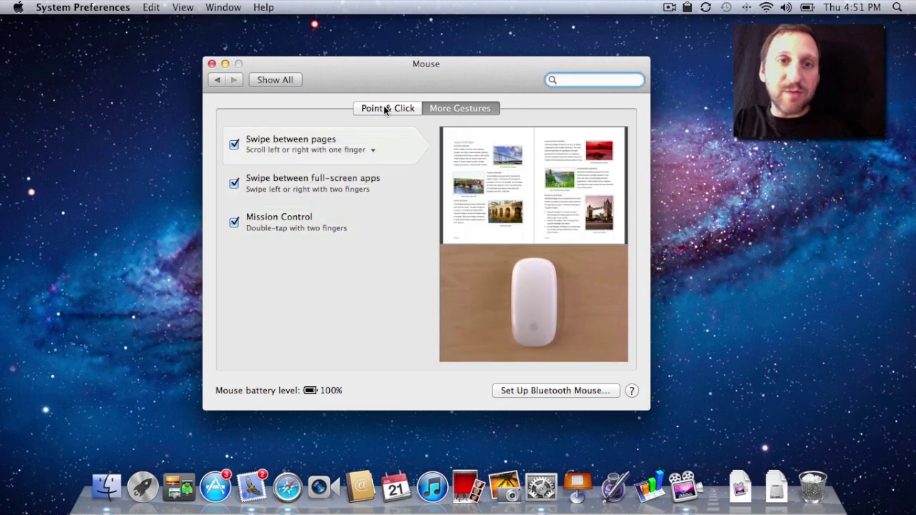
left_click(385, 108)
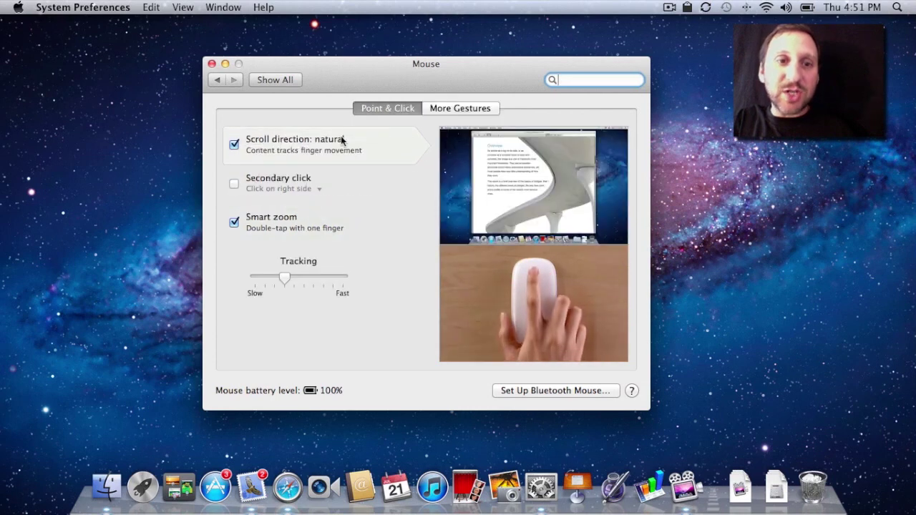
mouse_move(366, 229)
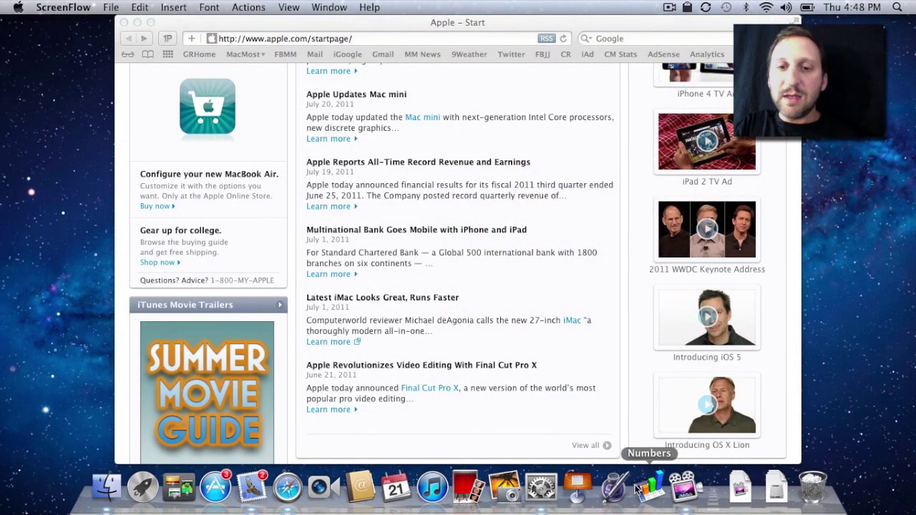
Bring up the Trackpad preferences, check the finger options for the Mission Control gesture, and show Mission Control briefly.
left_click(541, 486)
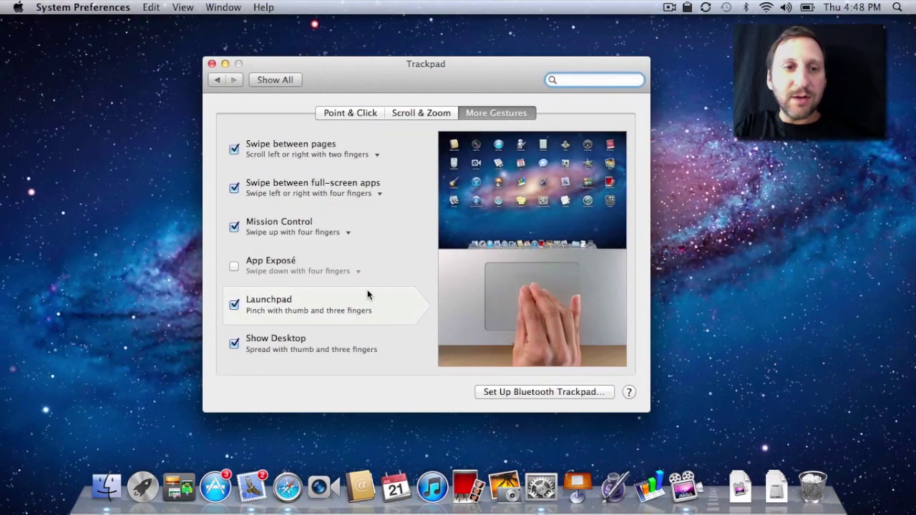
mouse_move(294, 234)
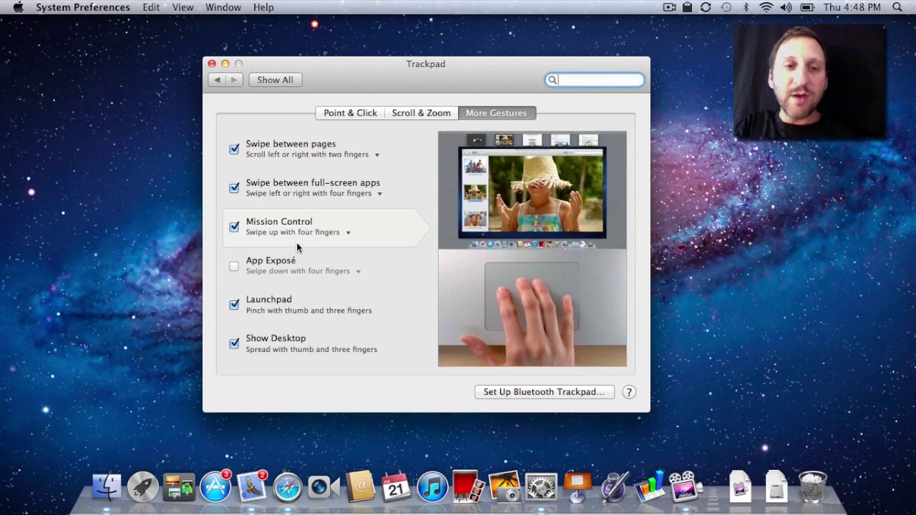
left_click(298, 232)
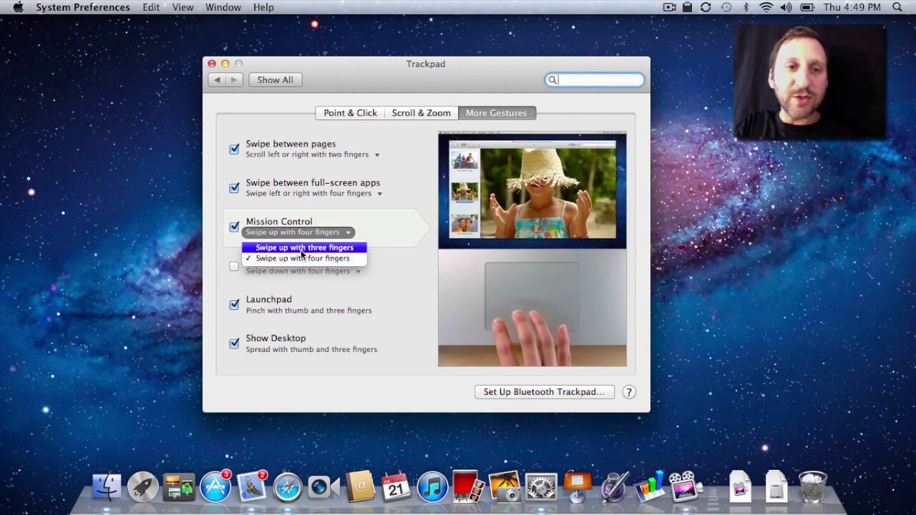
left_click(287, 206)
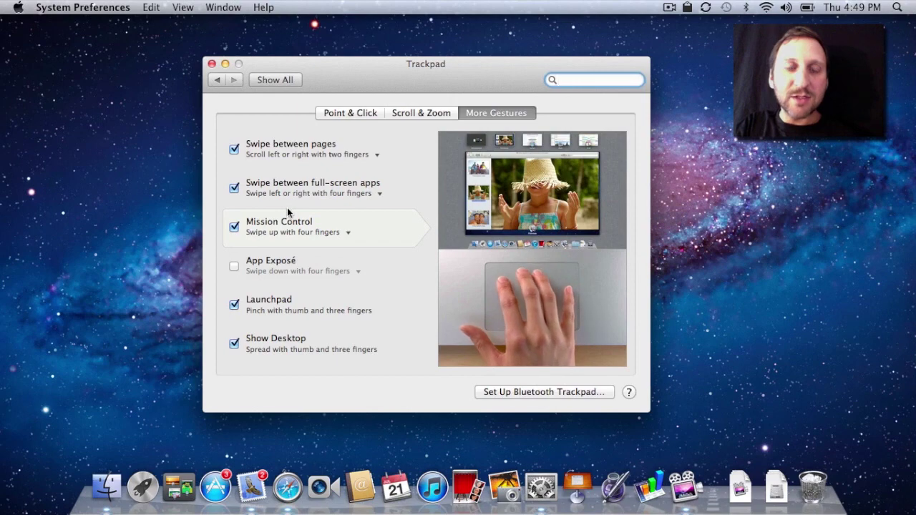
key("ctrl+Up")
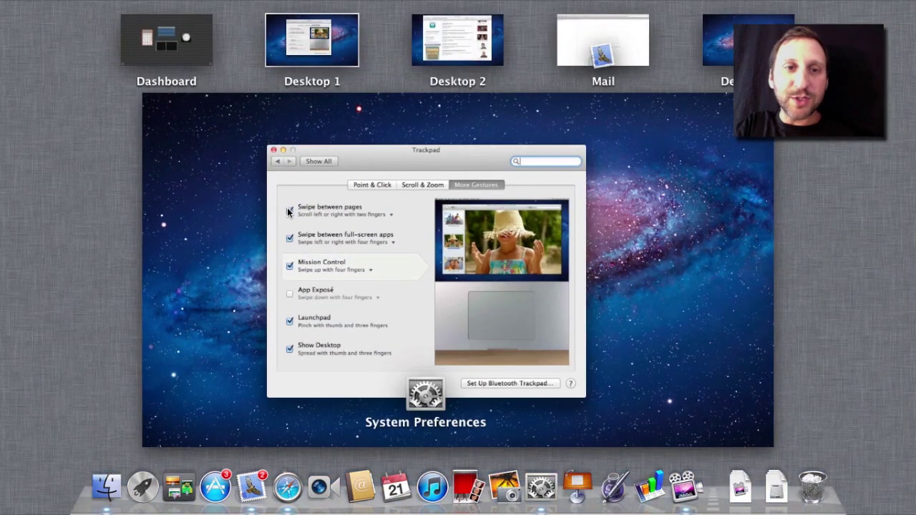
left_click(288, 211)
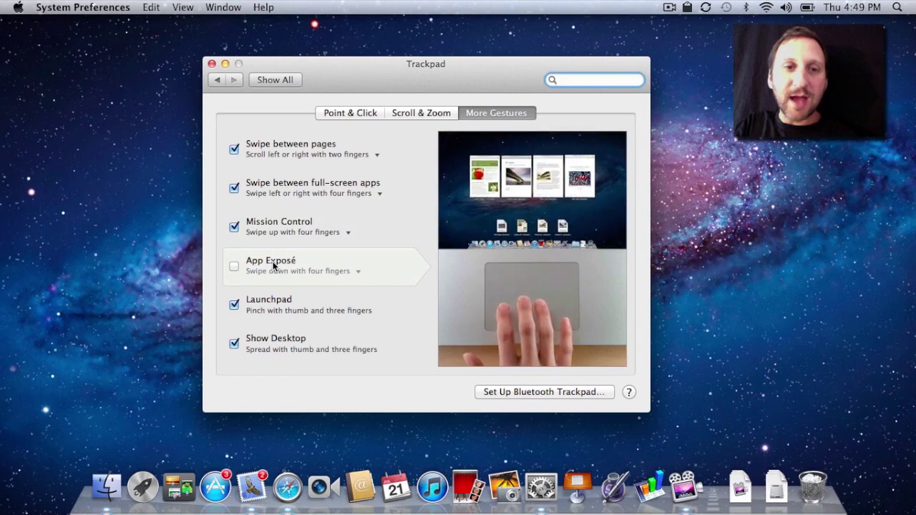
Enable the App Exposé trackpad gesture and try App Exposé in Safari with a second browser window open.
left_click(240, 265)
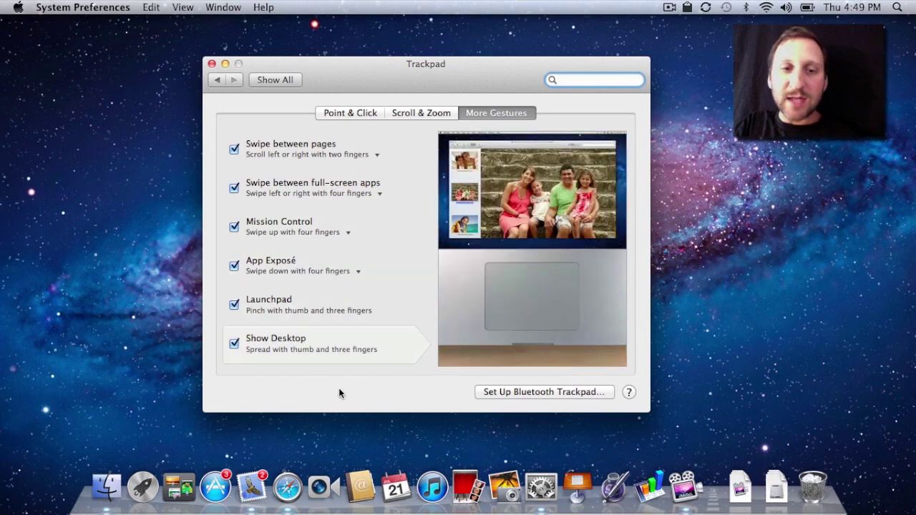
left_click(291, 485)
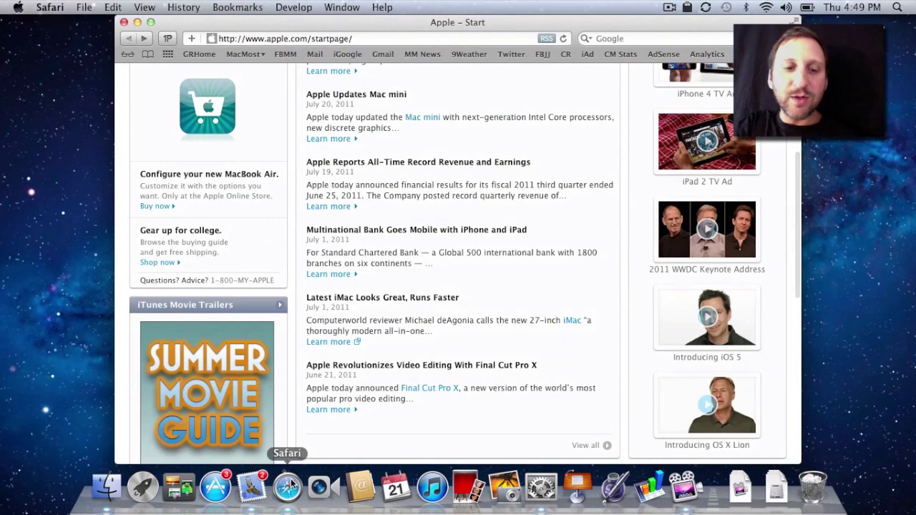
key("super+n")
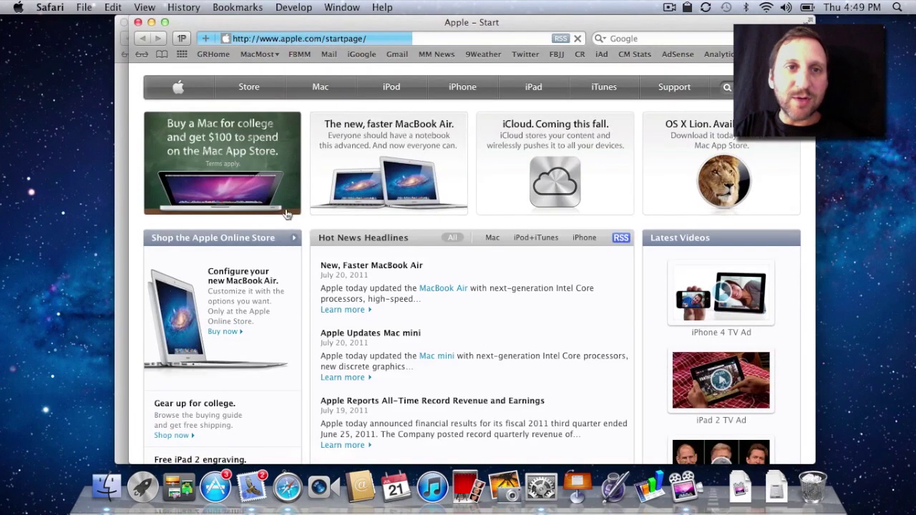
key("ctrl+Down")
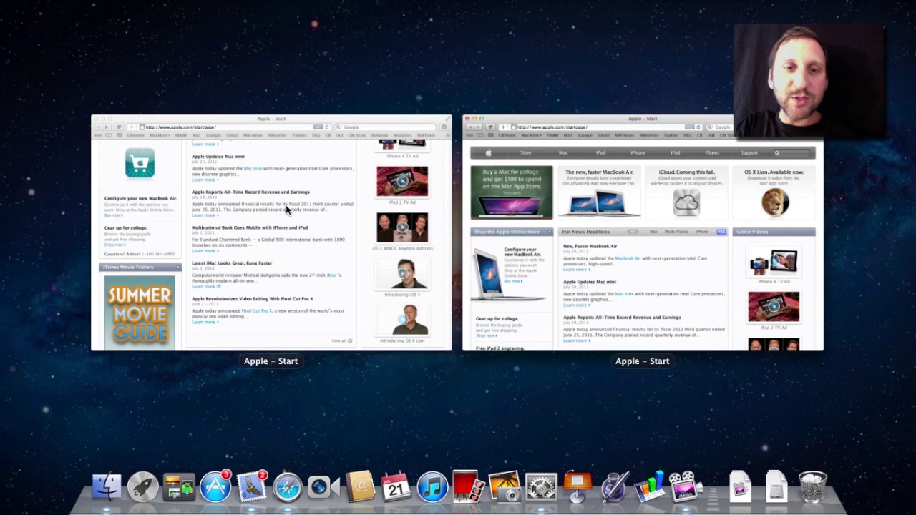
key("Escape")
Return to System Preferences and disable the App Exposé trackpad gesture.
left_click(542, 487)
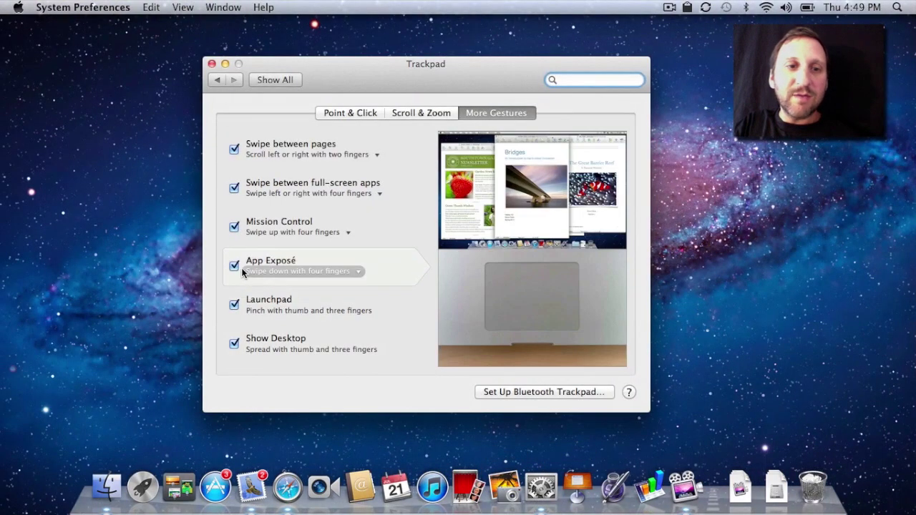
left_click(235, 266)
Preview the Launchpad gesture, show Launchpad and return to the Trackpad preferences.
mouse_move(269, 319)
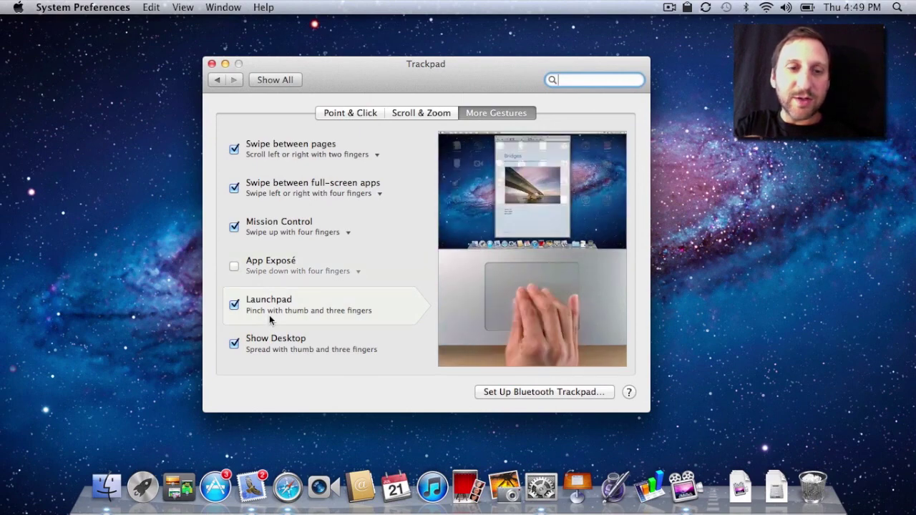
key("F4")
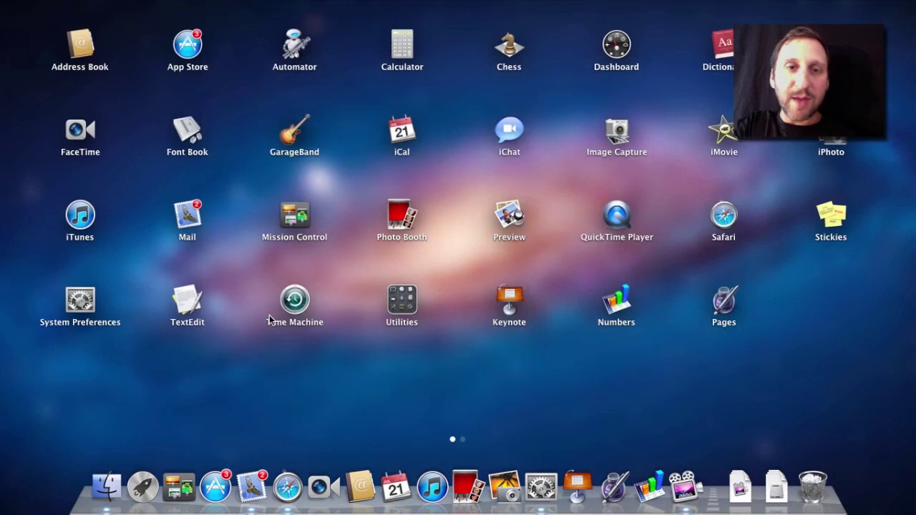
key("Escape")
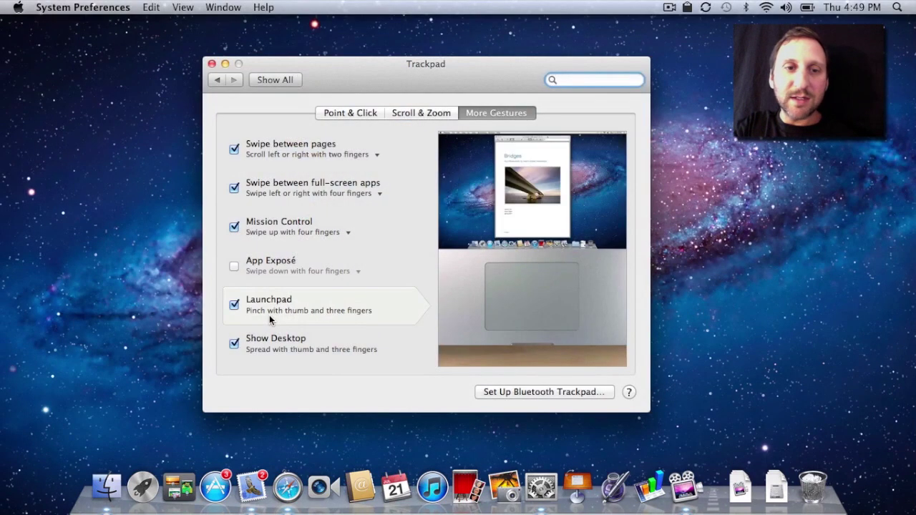
Preview the Show Desktop gesture, move all windows aside to reveal the desktop, and bring them back.
mouse_move(270, 342)
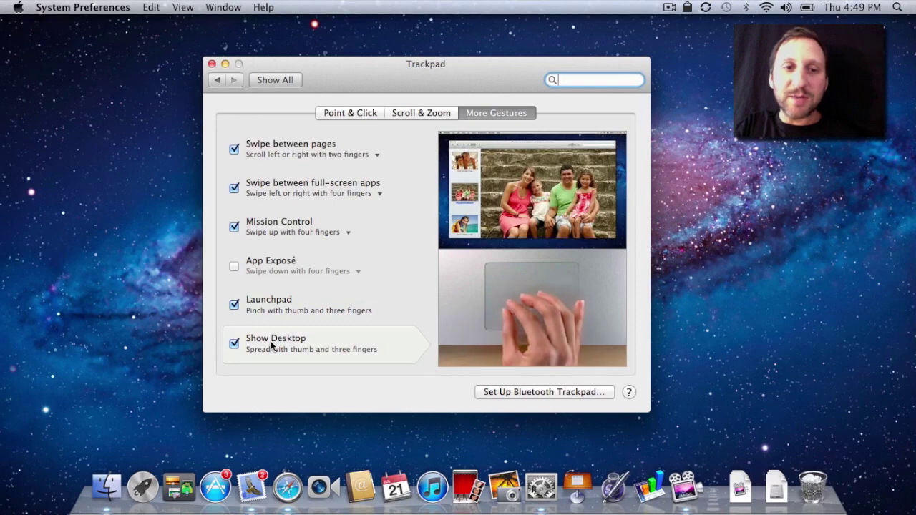
key("F3")
key("F3")
key("F11")
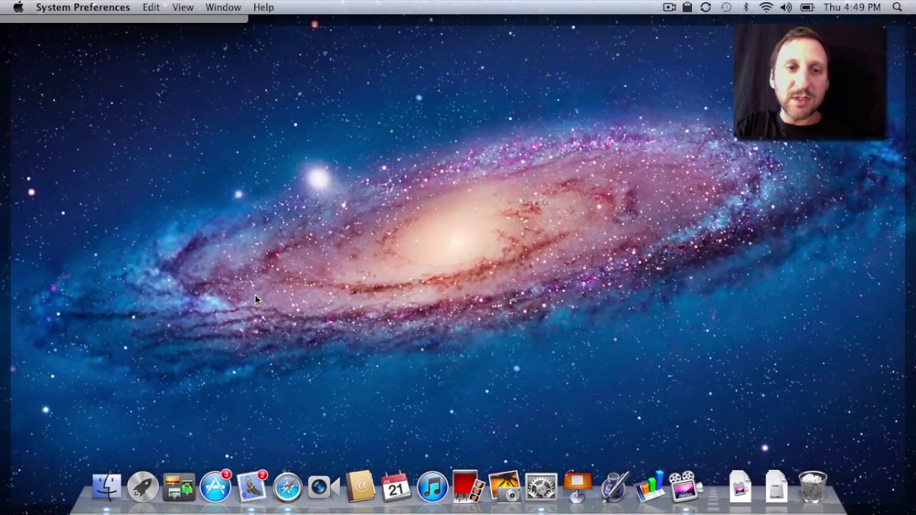
key("F11")
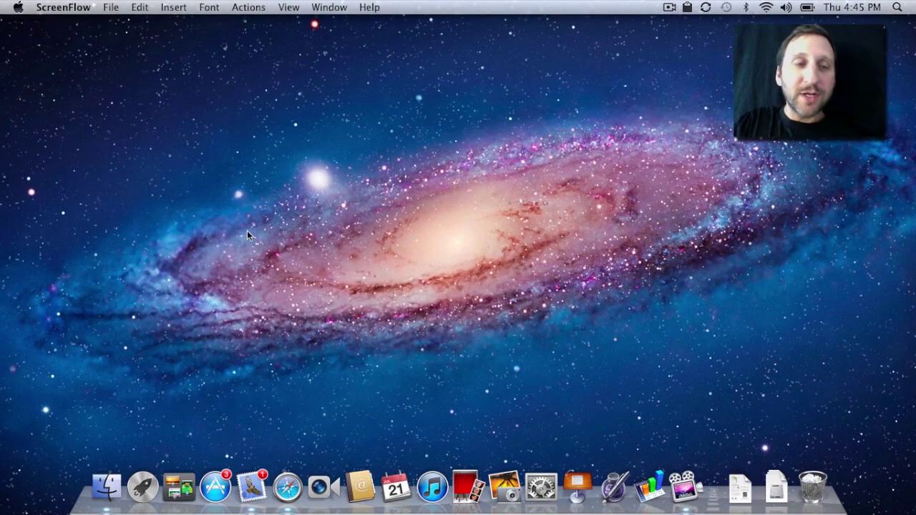
Open the Trackpad settings in System Preferences and look through Point & Click, Scroll & Zoom and More Gestures.
left_click(18, 7)
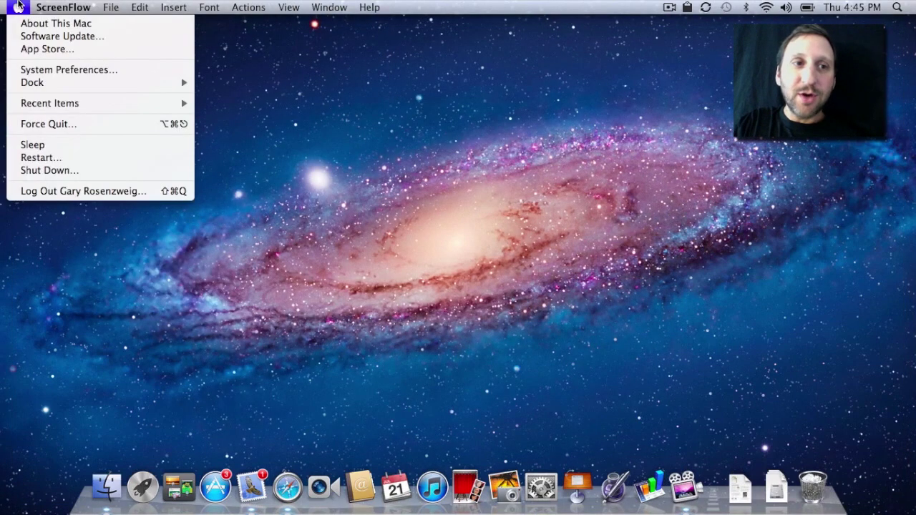
left_click(37, 69)
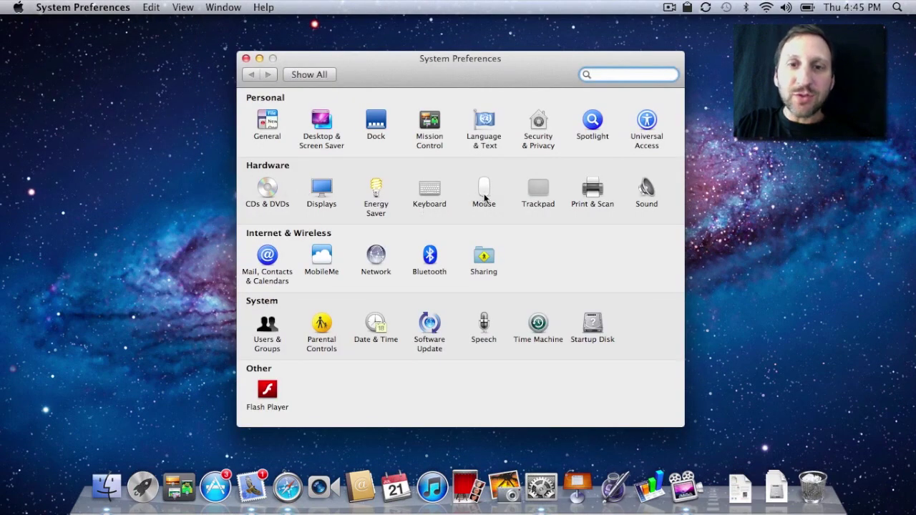
left_click(538, 189)
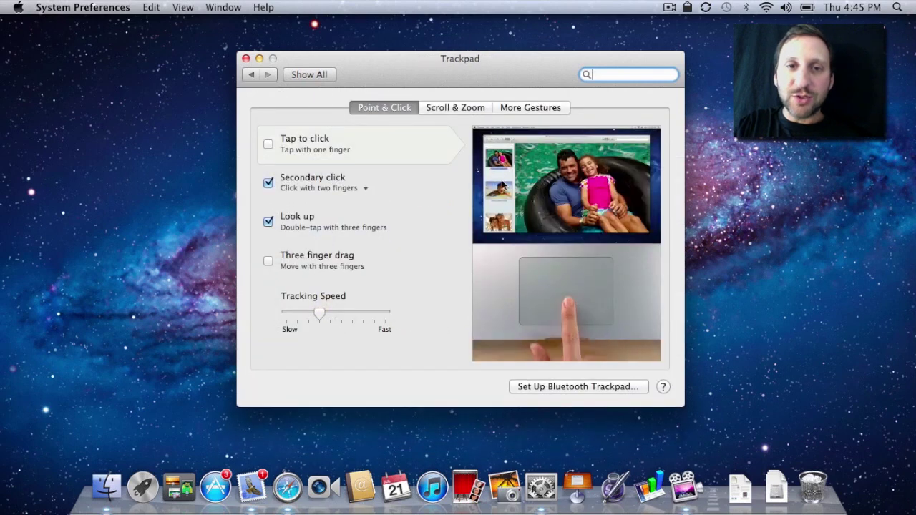
mouse_move(443, 188)
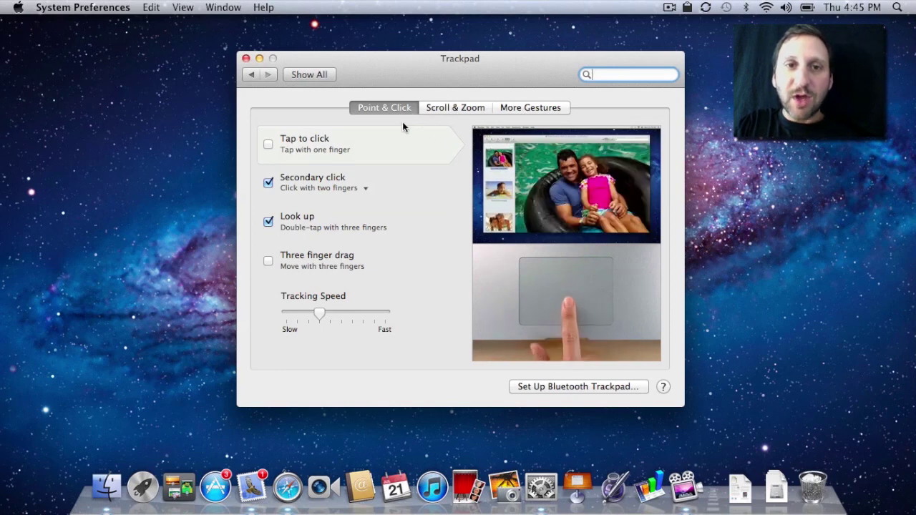
left_click(447, 108)
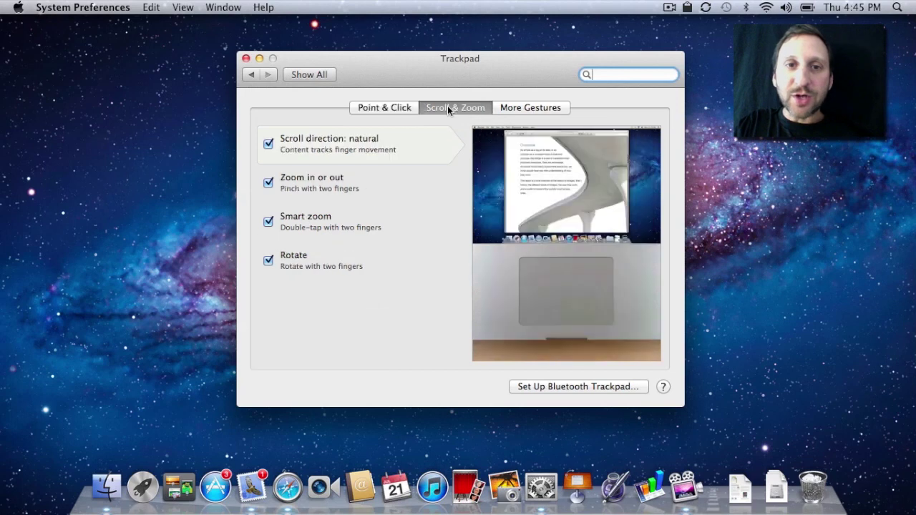
left_click(517, 108)
Go back to the Point & Click settings, test the secondary click on the empty desktop, and dismiss the shortcut menu.
left_click(401, 111)
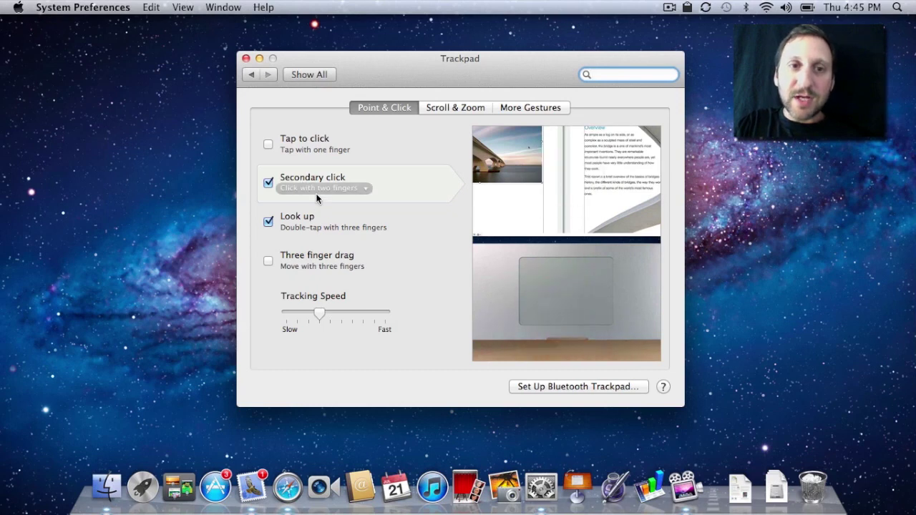
right_click(141, 188)
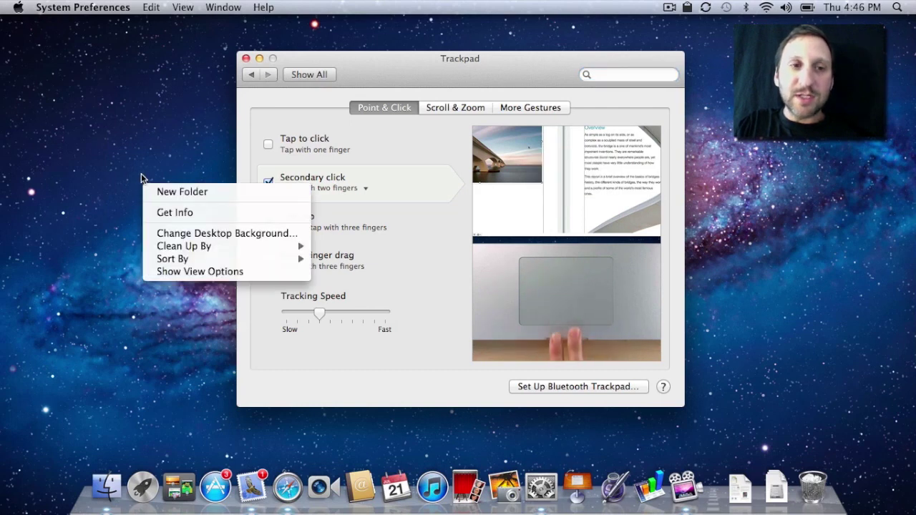
left_click(140, 172)
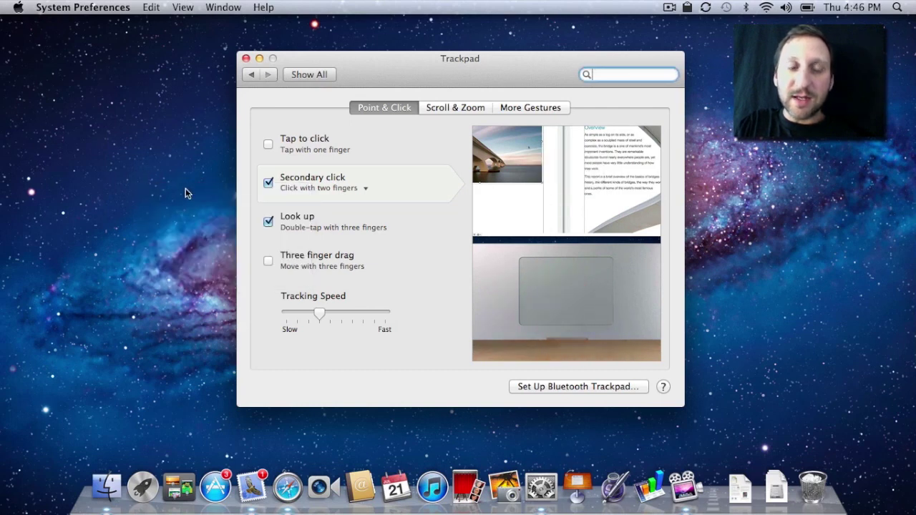
Preview the Look up gesture and enable Three finger drag for the trackpad.
mouse_move(262, 238)
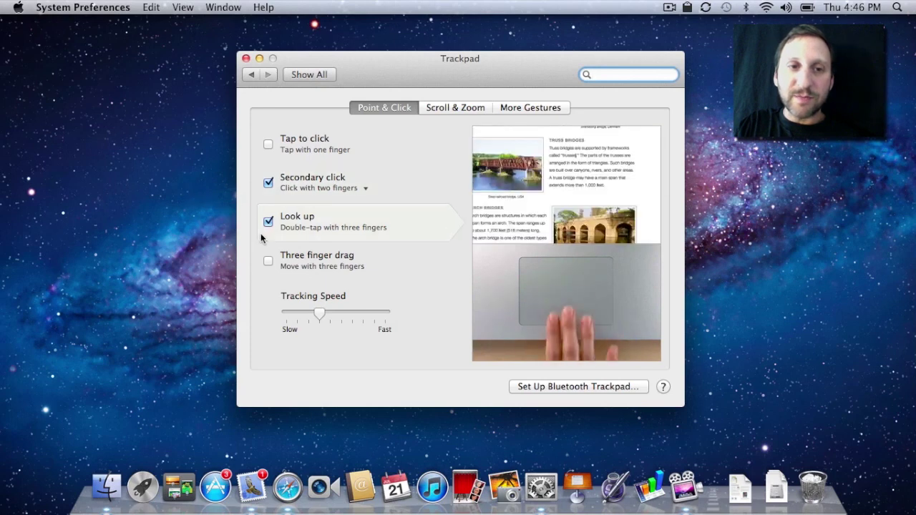
mouse_move(304, 267)
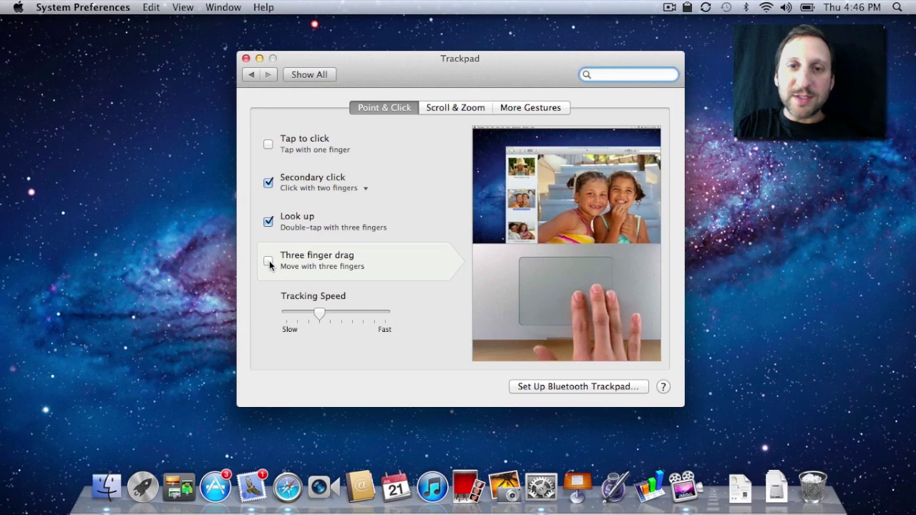
left_click(269, 261)
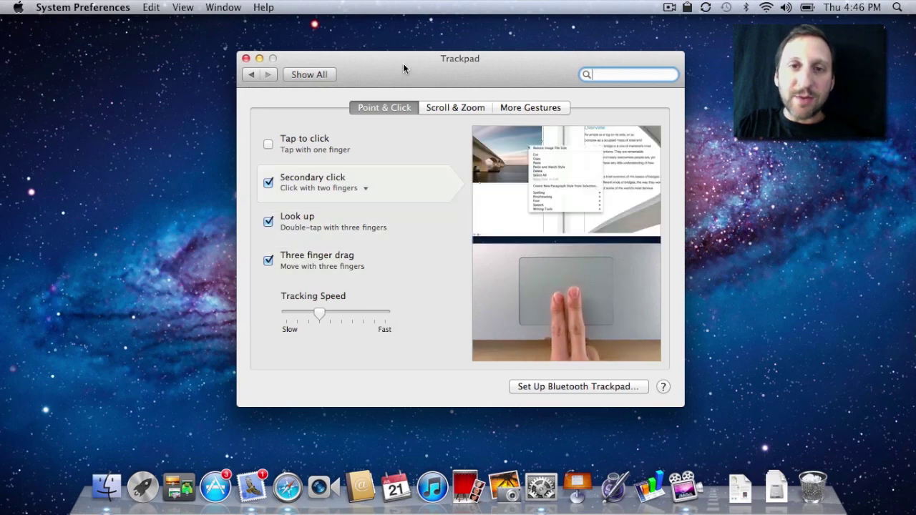
Move the Trackpad window across the desktop to test dragging, and preview the Tap to click and Three finger drag gestures.
mouse_move(403, 67)
left_mouse_down()
mouse_move(394, 68)
mouse_move(415, 86)
mouse_move(397, 71)
left_mouse_up()
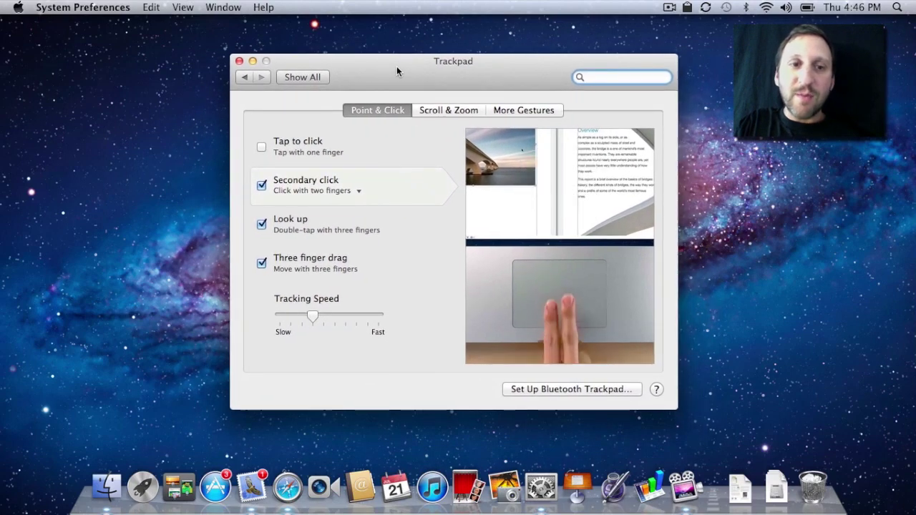
left_click_drag(397, 66, 369, 73)
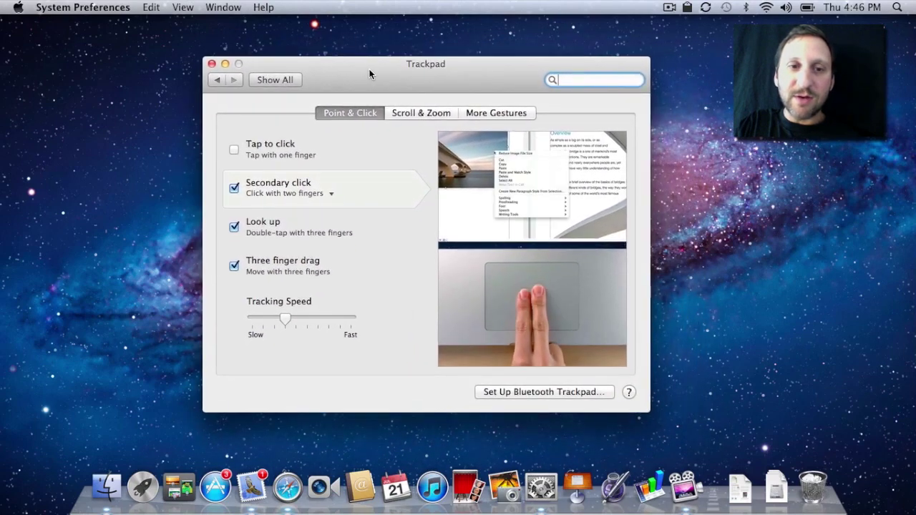
mouse_move(419, 158)
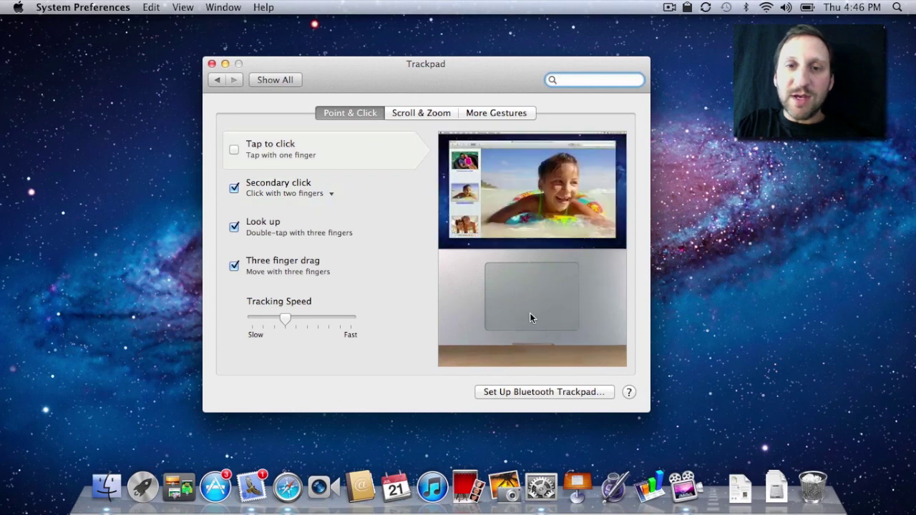
mouse_move(304, 266)
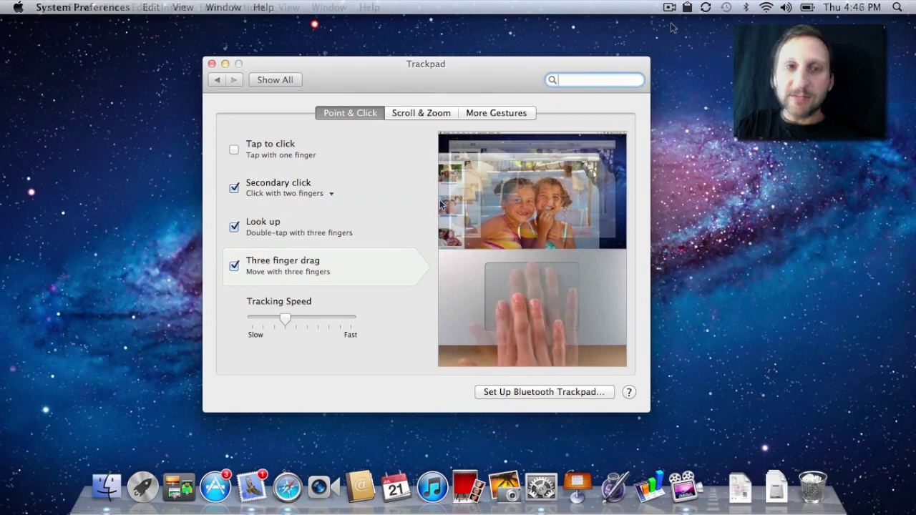
Open the Scroll & Zoom trackpad settings and preview the natural scroll direction and Zoom in or out gestures.
left_click(430, 112)
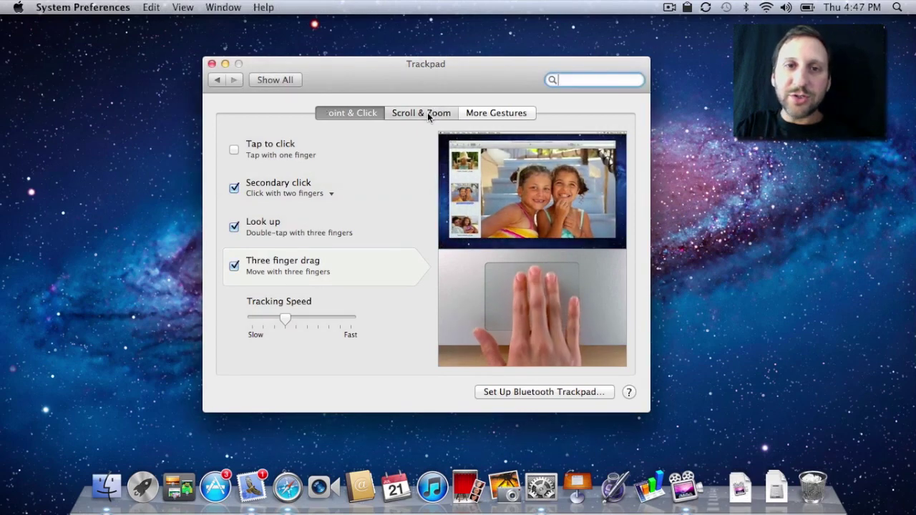
left_click(427, 113)
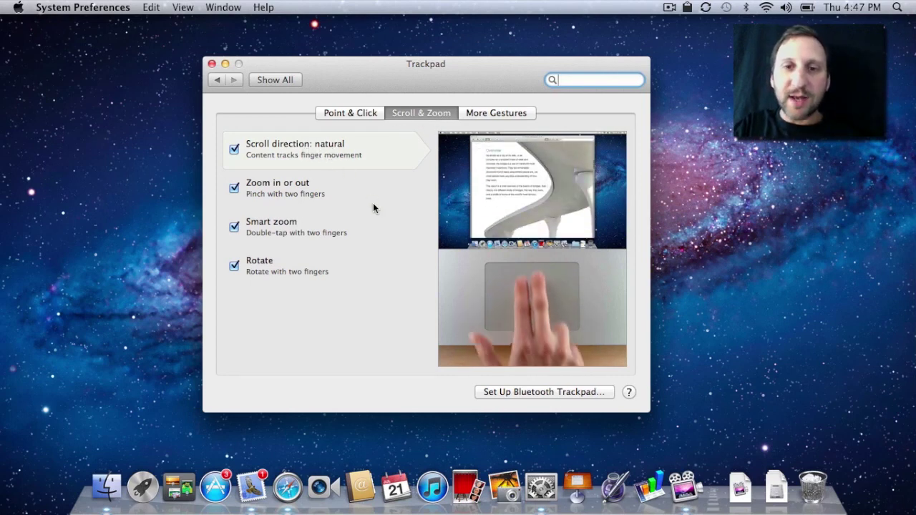
mouse_move(373, 203)
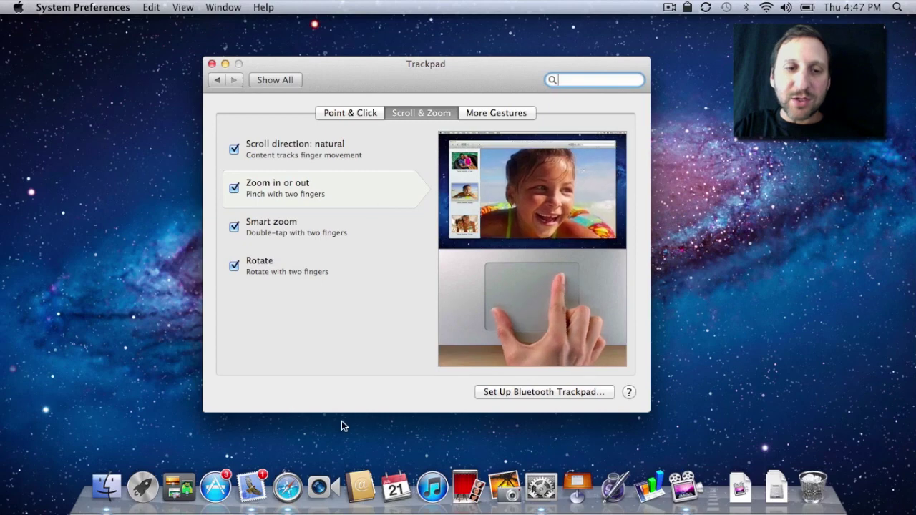
Switch to Safari and test the natural scroll direction by scrolling the Apple start page down and up repeatedly.
left_click(290, 487)
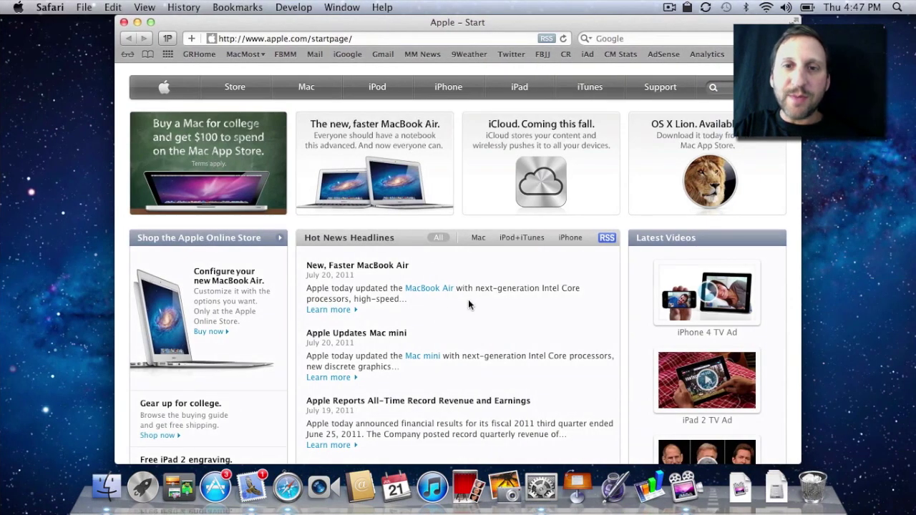
left_click_drag(468, 299, 475, 274)
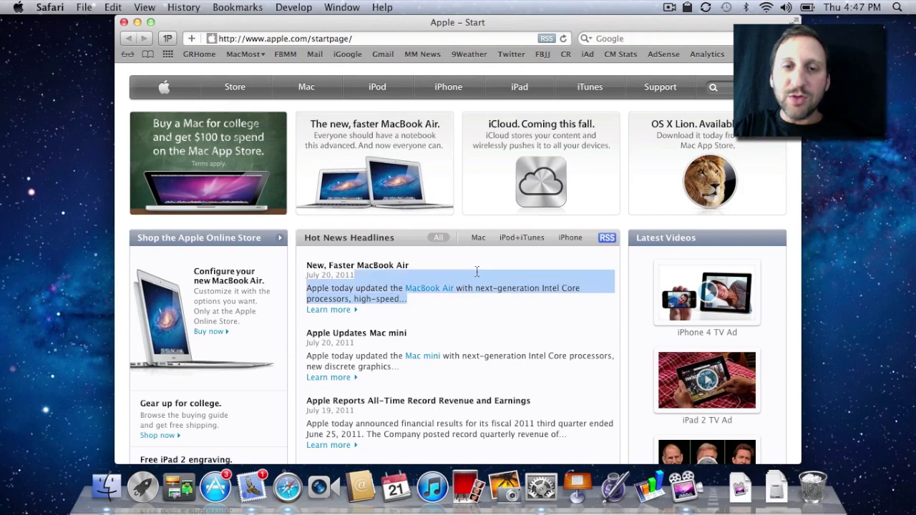
scroll(477, 271, "down", 3)
scroll(477, 271, "up", 2)
scroll(476, 272, "down", 5)
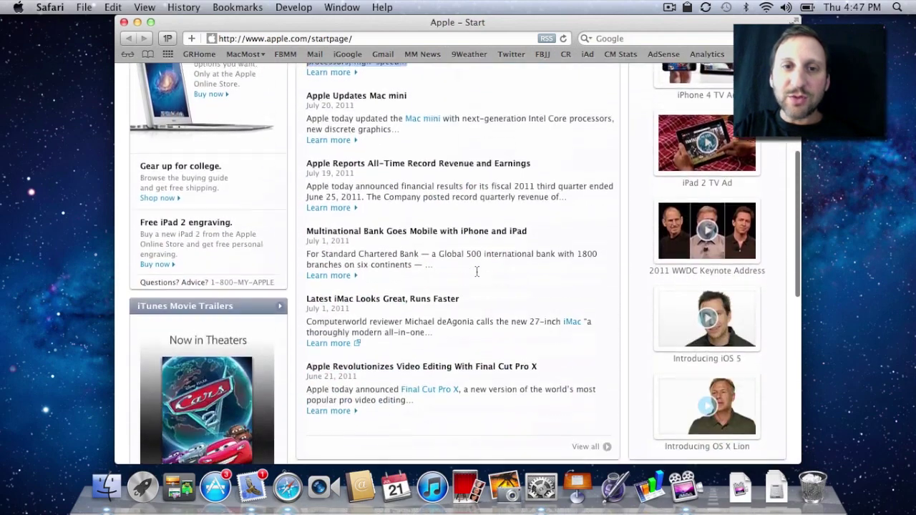
scroll(476, 271, "up", 5)
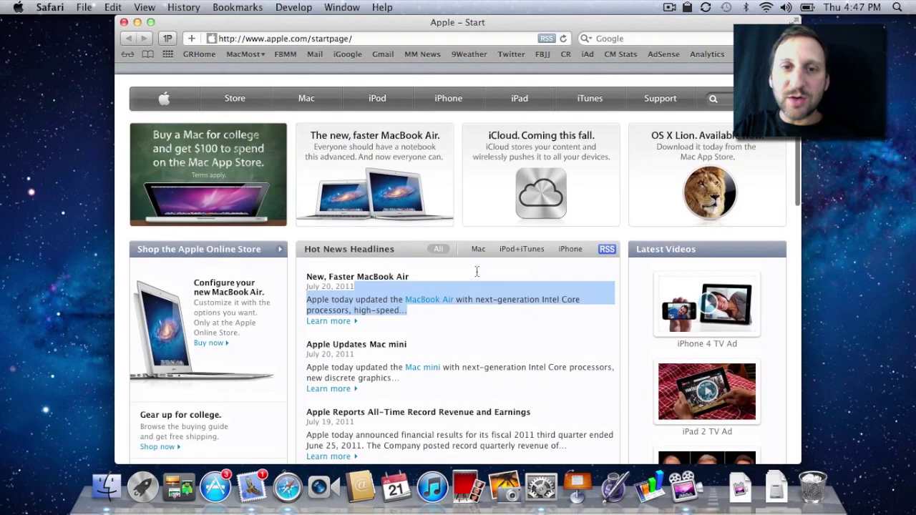
scroll(477, 271, "down", 4)
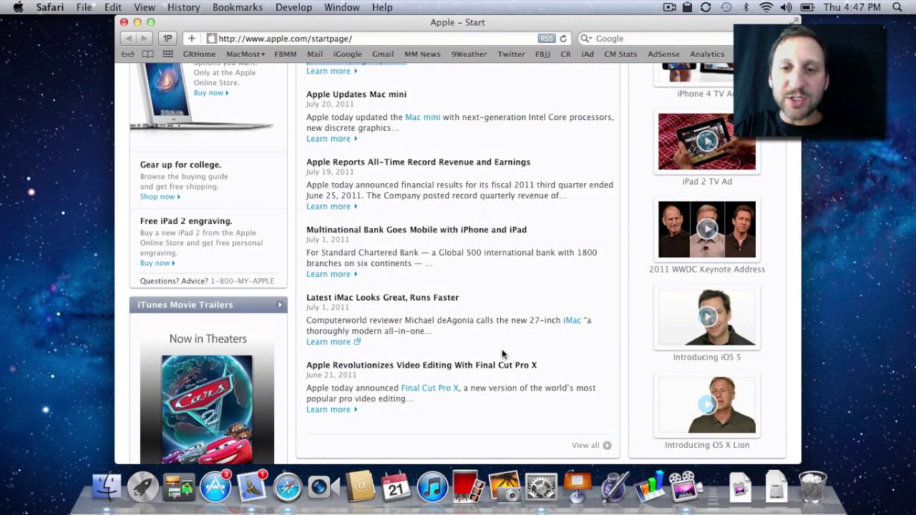
Return to System Preferences, preview the scroll direction, Zoom in or out, Smart zoom and Rotate gestures, and open the More Gestures settings.
left_click(541, 488)
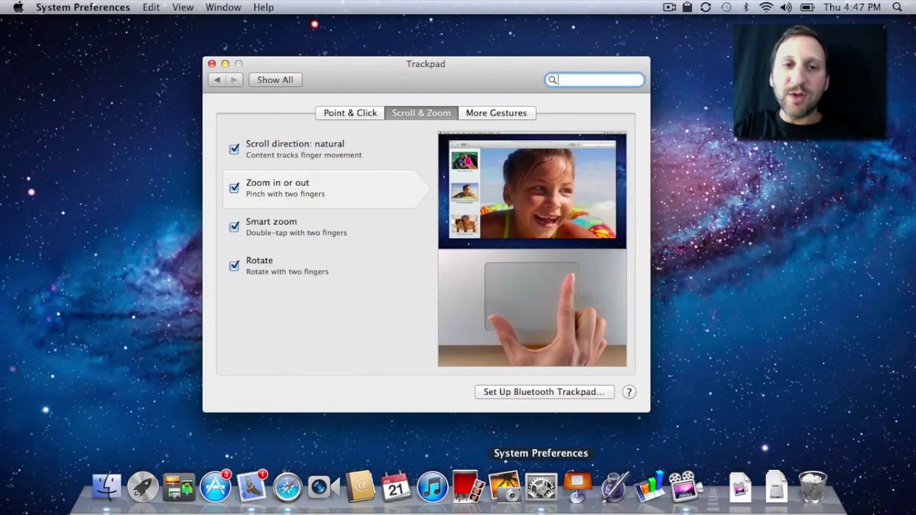
mouse_move(329, 159)
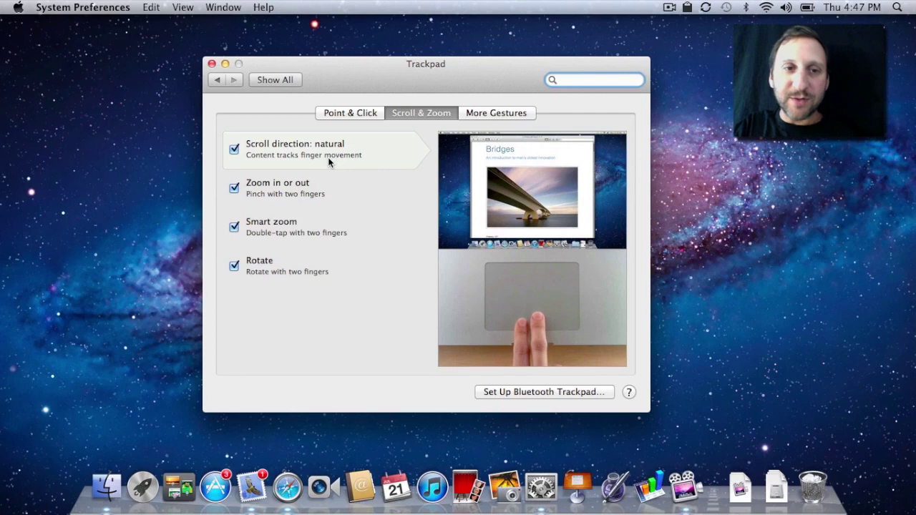
mouse_move(294, 190)
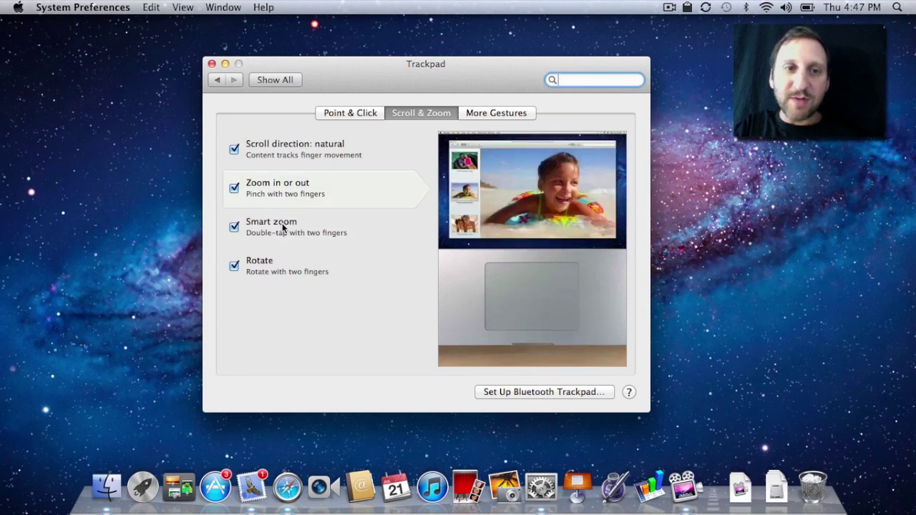
mouse_move(284, 228)
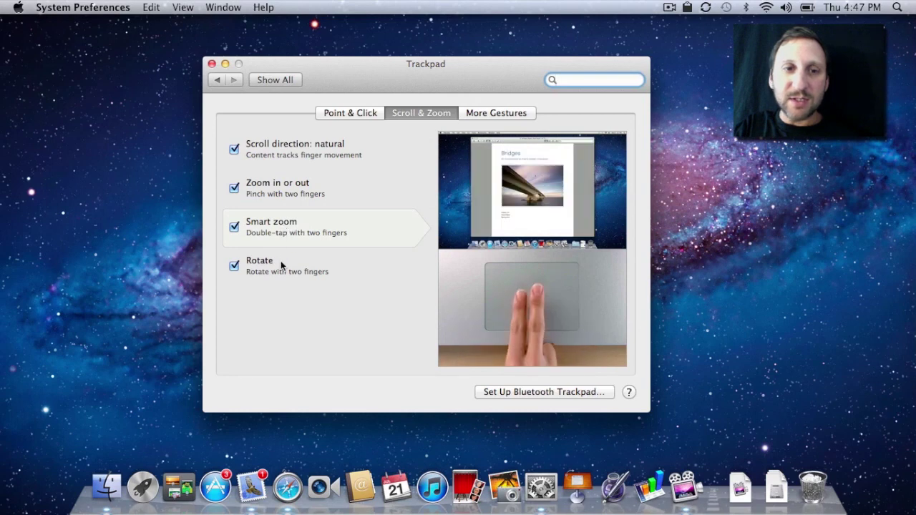
mouse_move(280, 262)
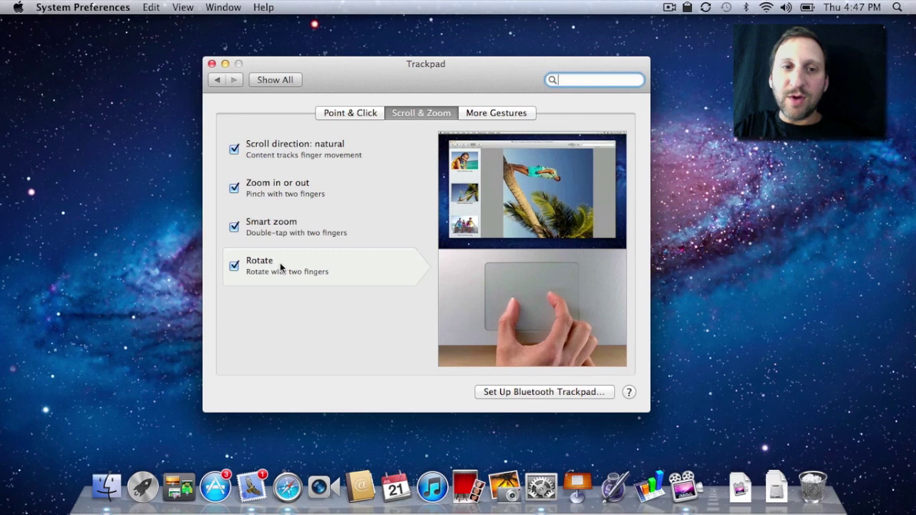
mouse_move(385, 170)
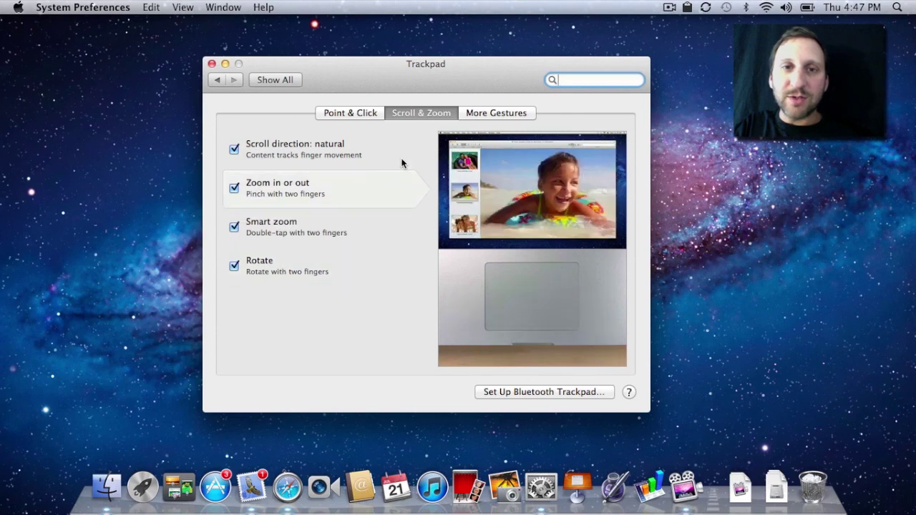
left_click(496, 113)
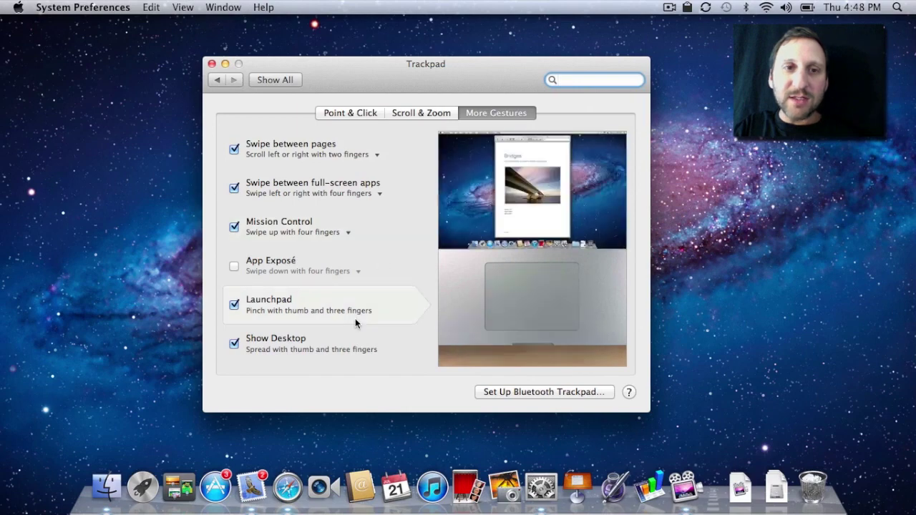
Switch to Safari and load macmost.com in the window showing the Apple start page.
left_click(289, 487)
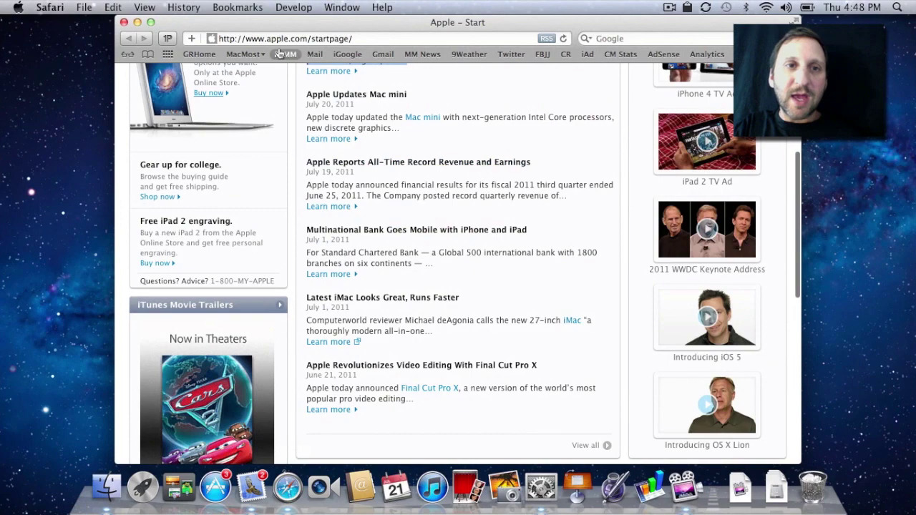
left_click(283, 39)
type("macmost.com/")
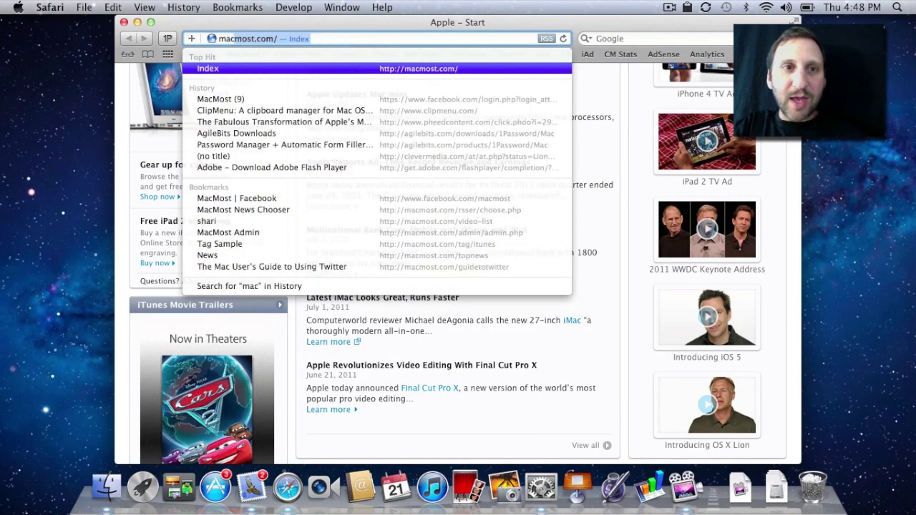
key("Return")
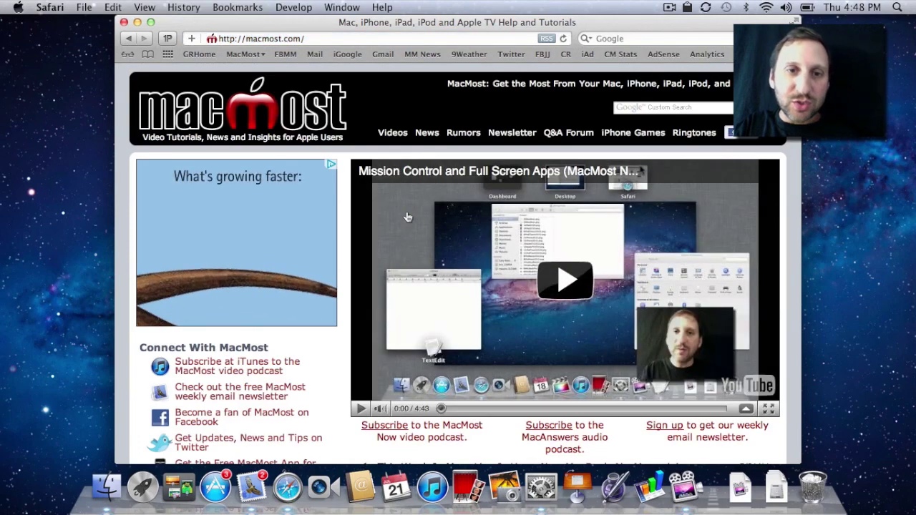
Swipe back to the Apple start page and forward to macmost.com, and repeat the round trip with Safari's back and forward navigation.
scroll(407, 217, "left", 5)
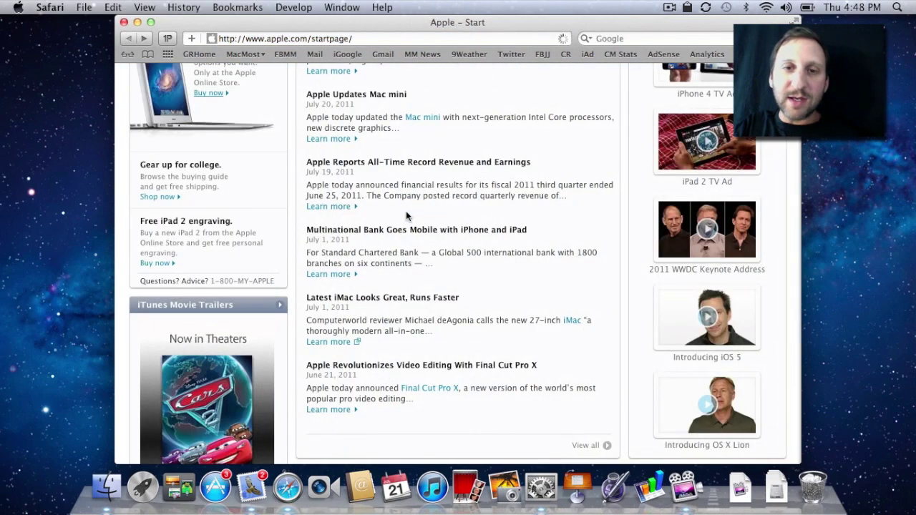
scroll(405, 211, "right", 5)
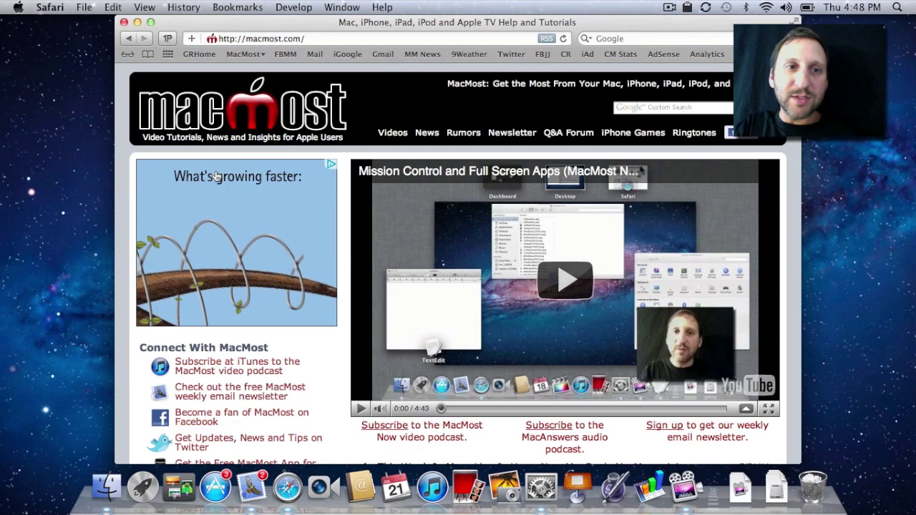
left_click(128, 40)
left_click(144, 40)
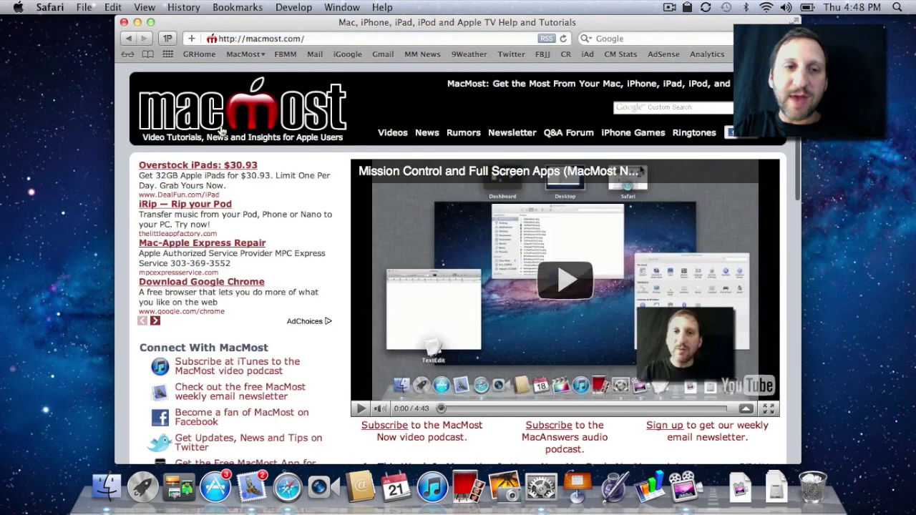